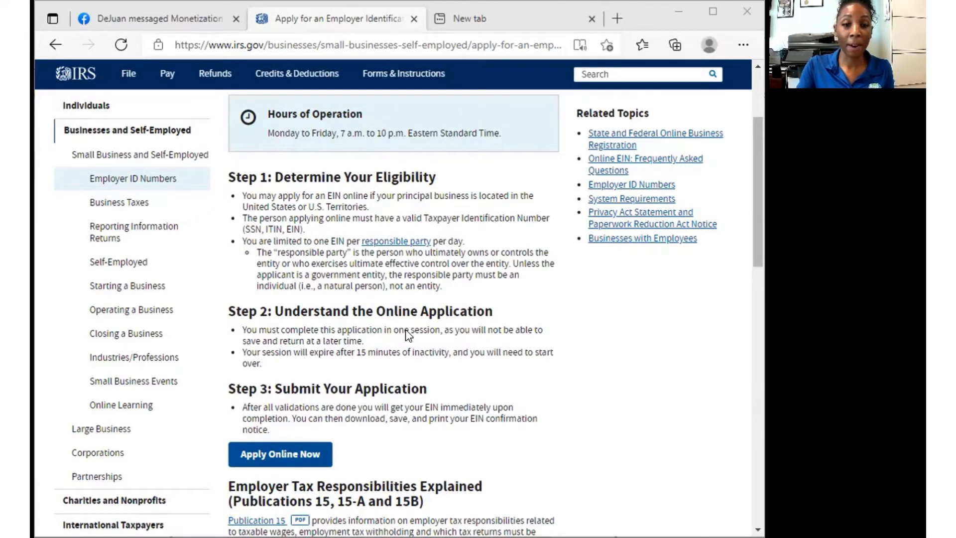
- Launch the online EIN Assistant and accept its authorized-use-only warning
click(307, 455)
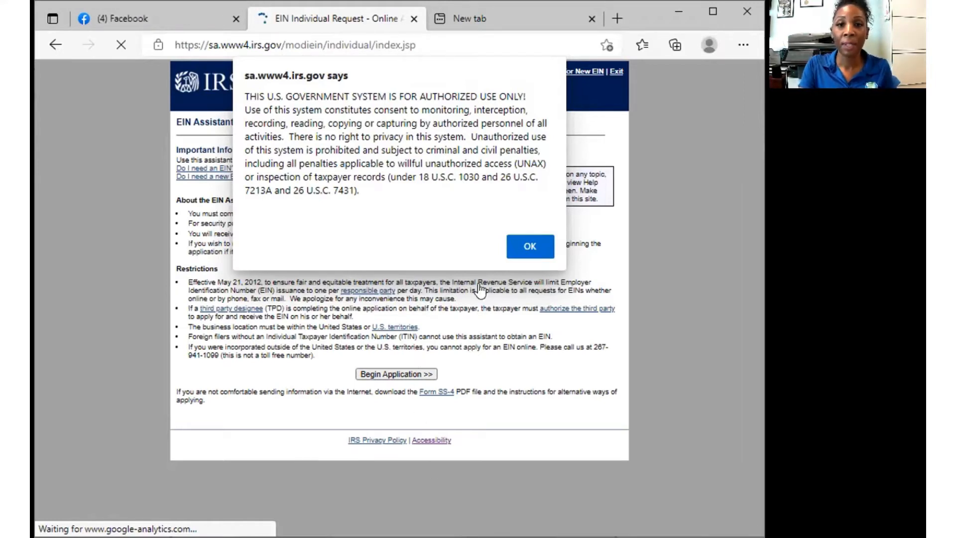
click(516, 252)
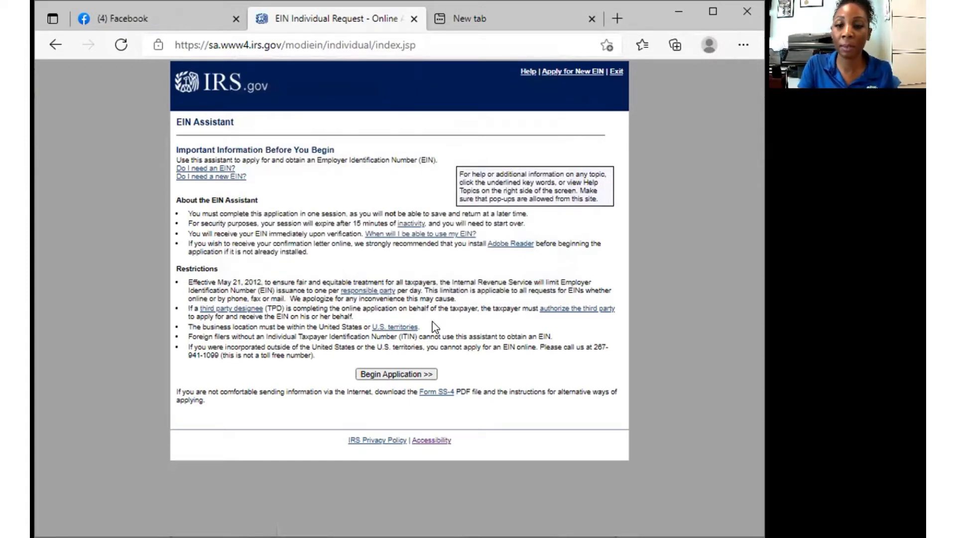
- Begin the EIN application to reach the legal structure question
click(408, 374)
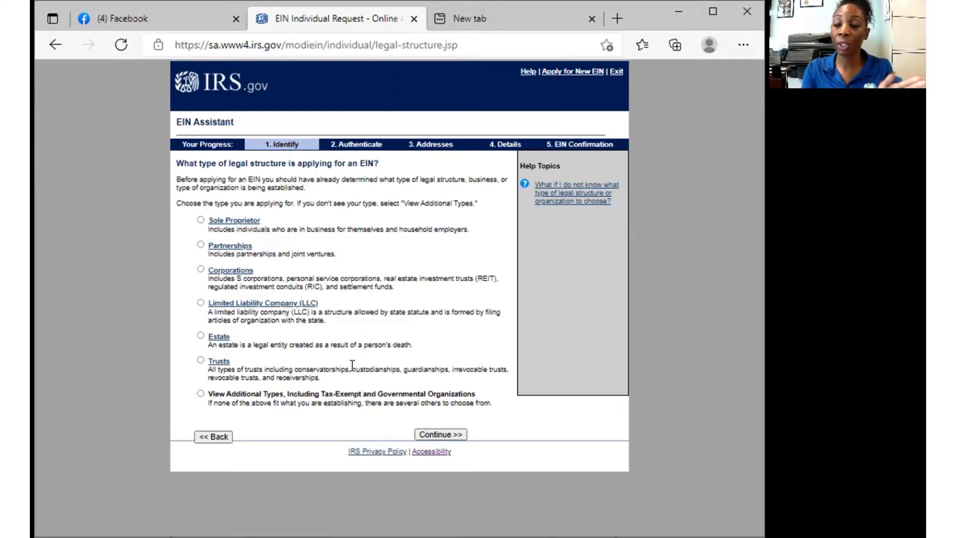
- Choose Corporations as the legal structure, then the plain Corporation type
click(200, 270)
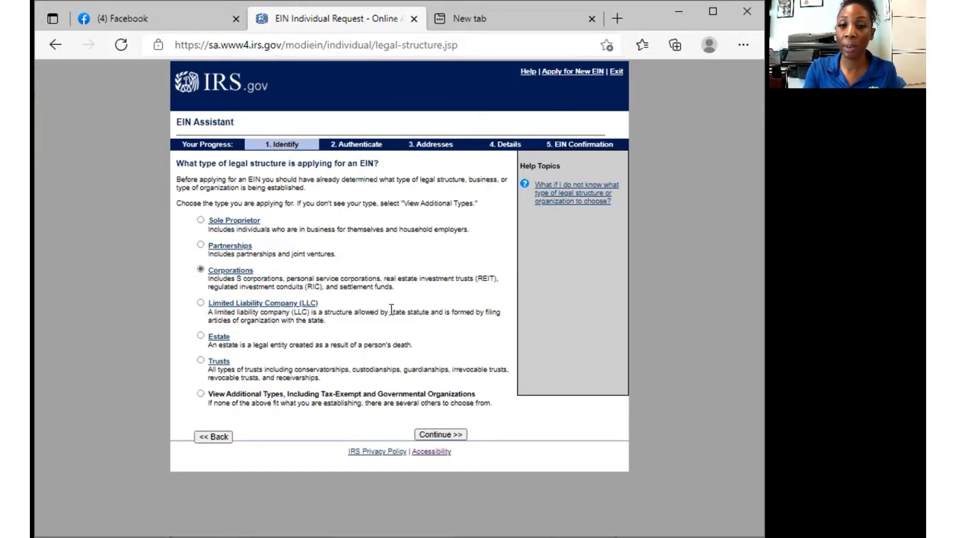
click(451, 434)
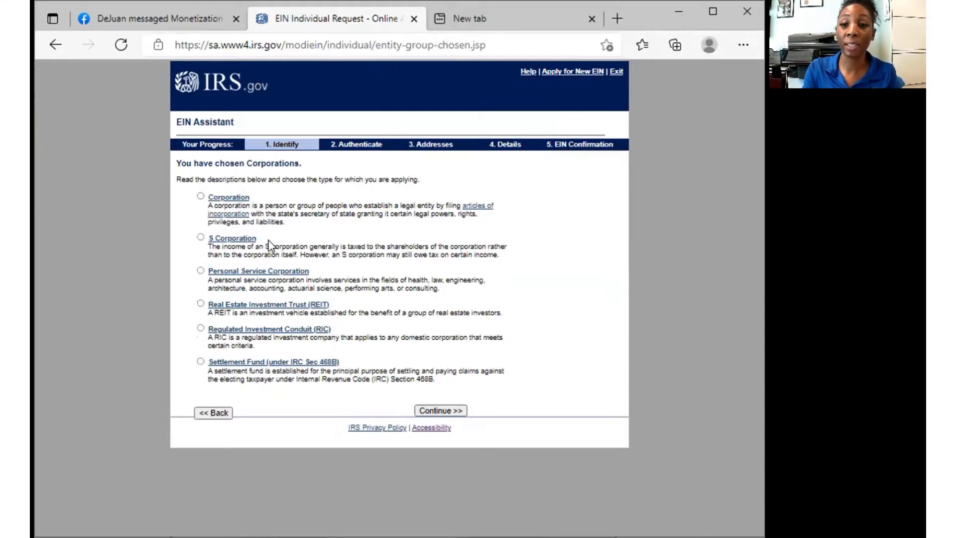
click(201, 197)
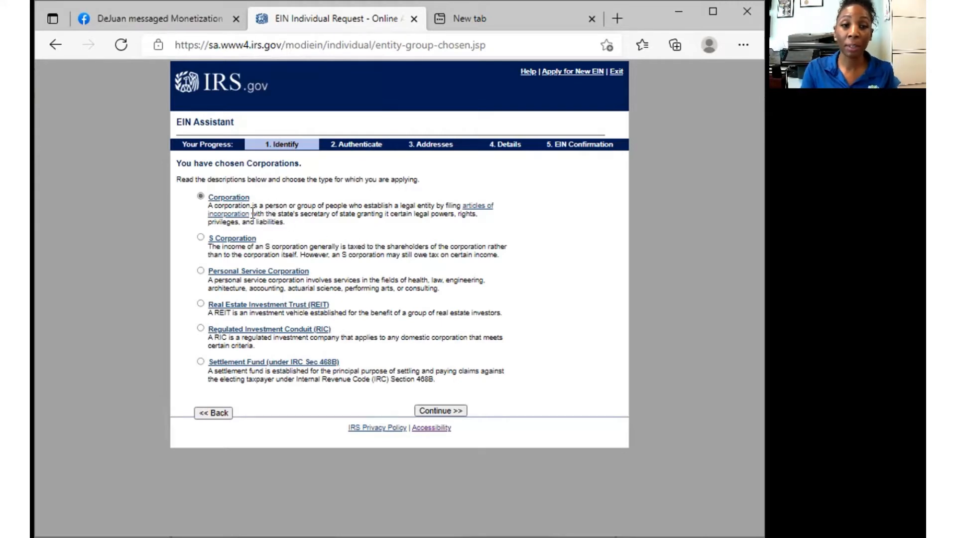
click(440, 410)
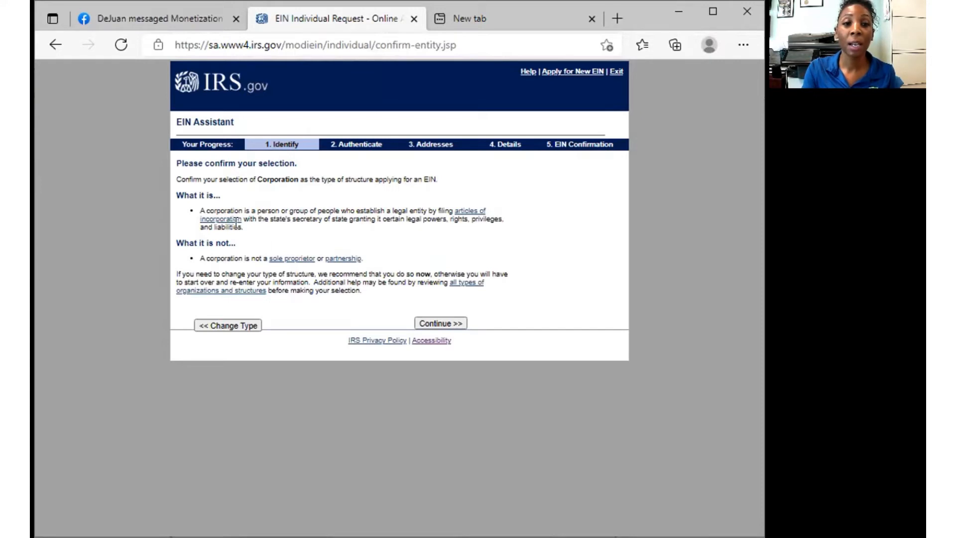
- Confirm Corporation and give 'Started a new business' as the reason for applying
click(446, 326)
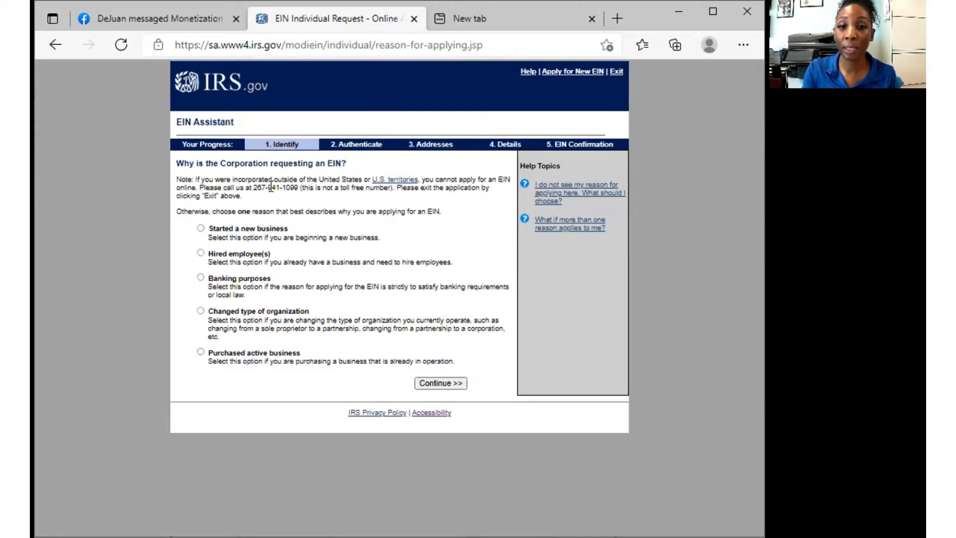
click(200, 228)
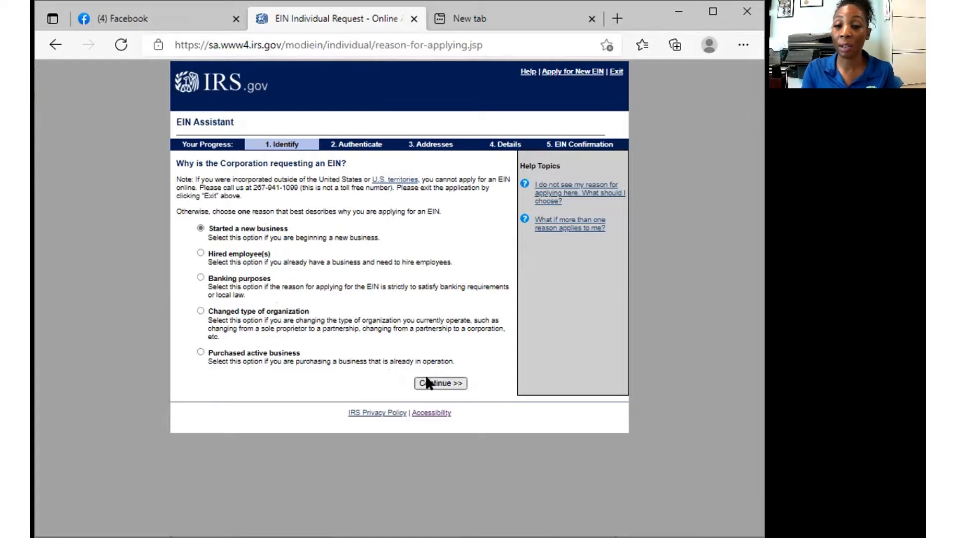
click(442, 389)
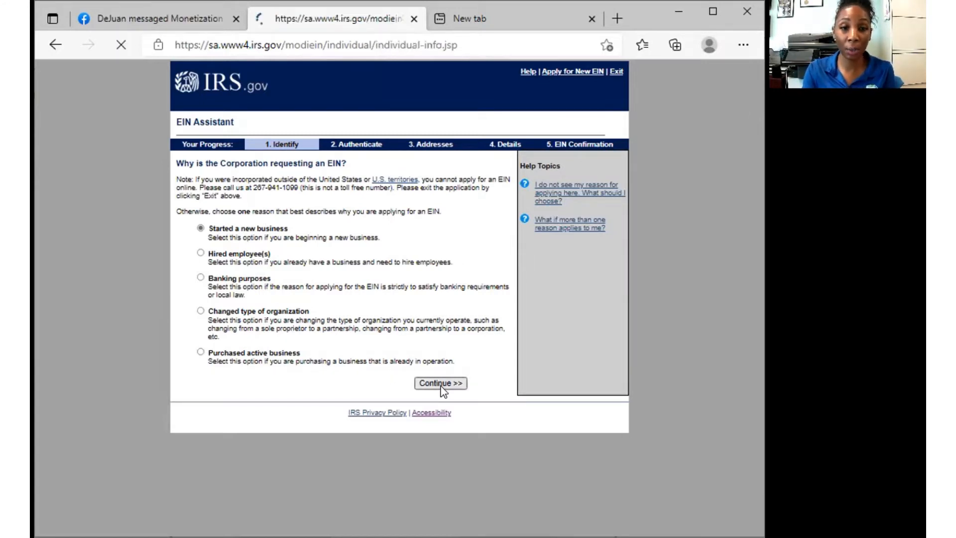
click(362, 220)
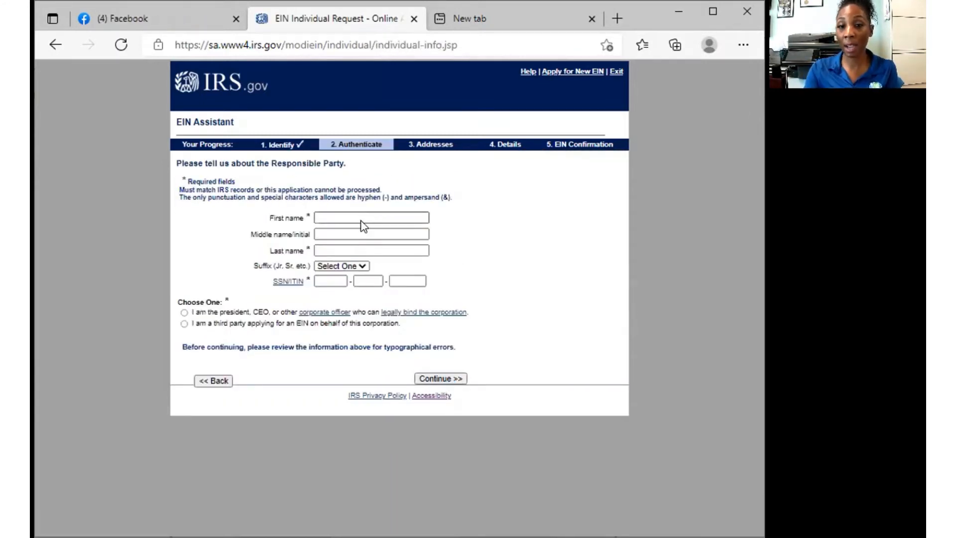
- Enter the responsible party's first name and last name, completing the last name from autofill
click(362, 221)
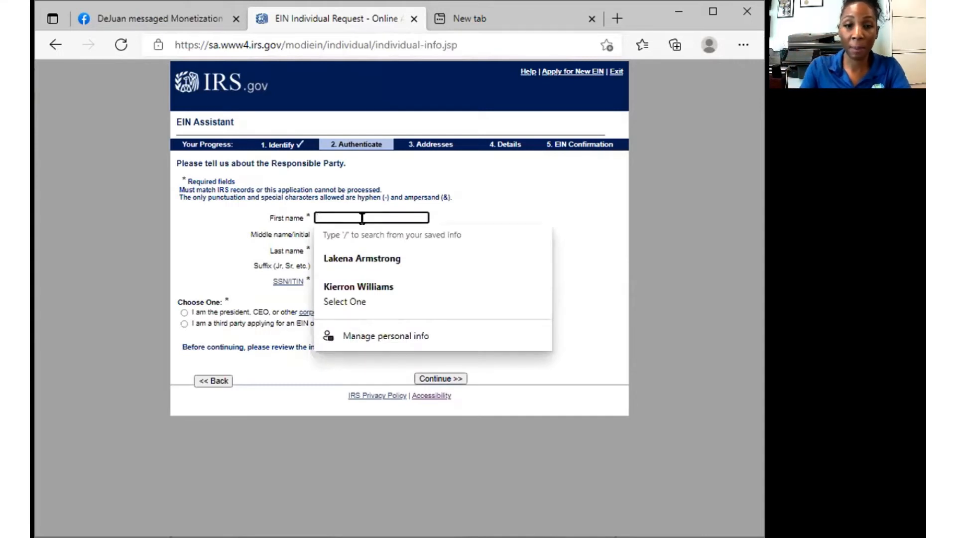
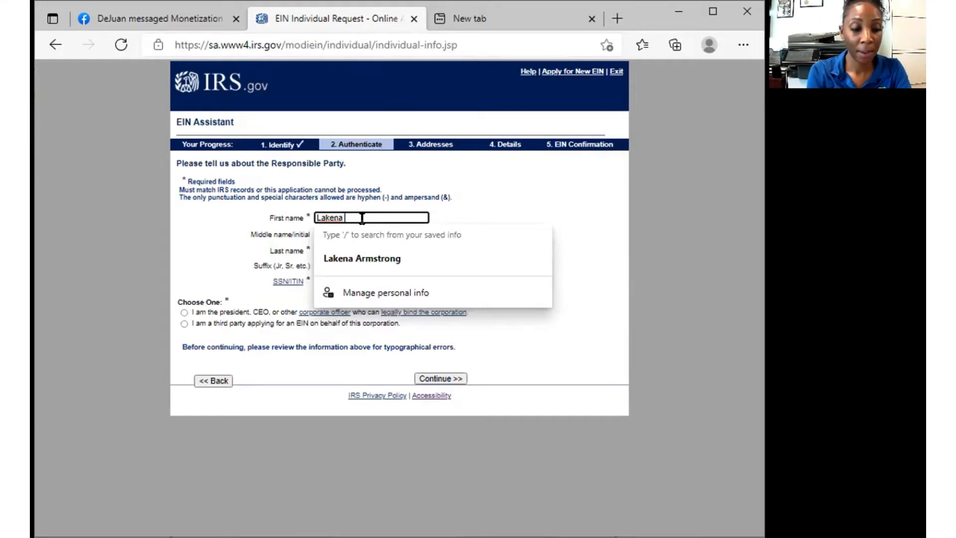
key(Tab)
key(Tab)
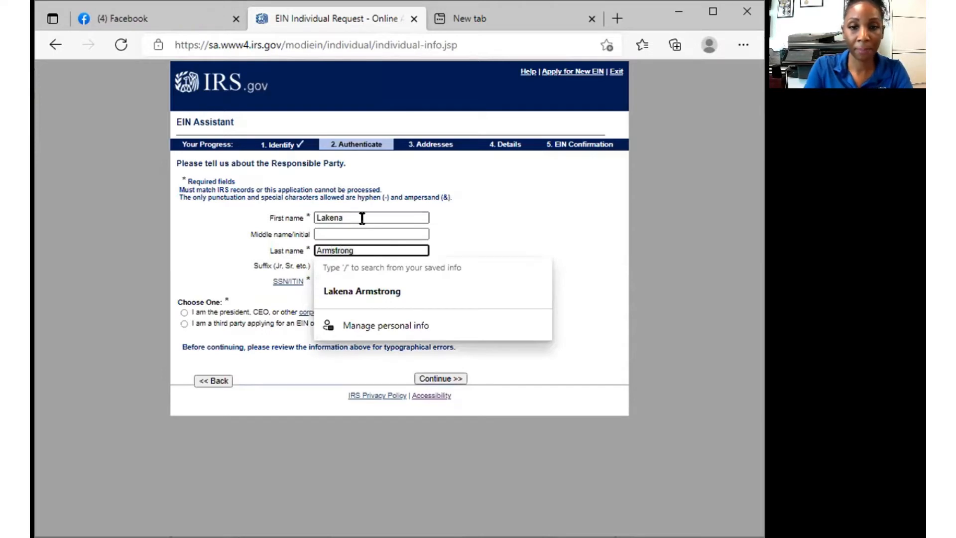
click(363, 289)
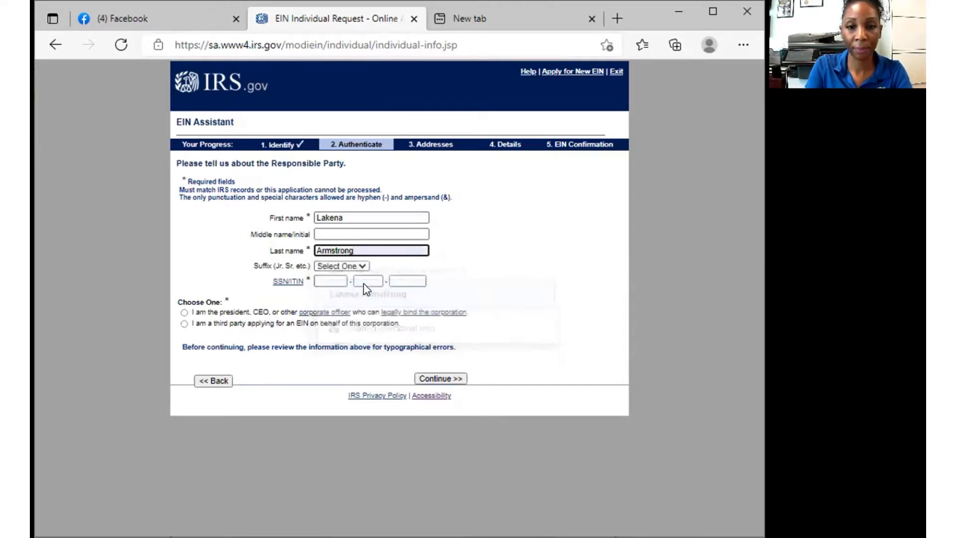
- Leave the name suffix unset and the SSN field empty, dismissing its saved suggestion
click(323, 266)
click(329, 280)
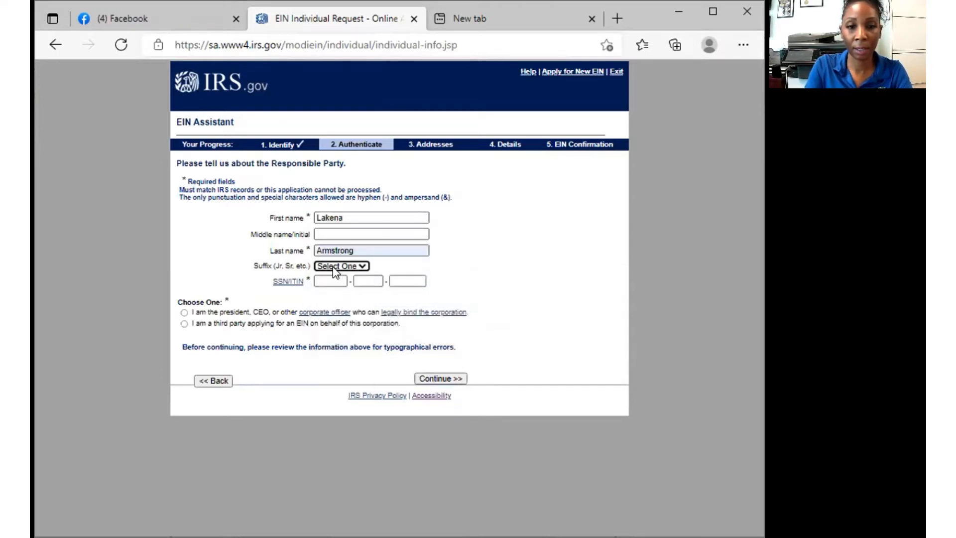
click(317, 279)
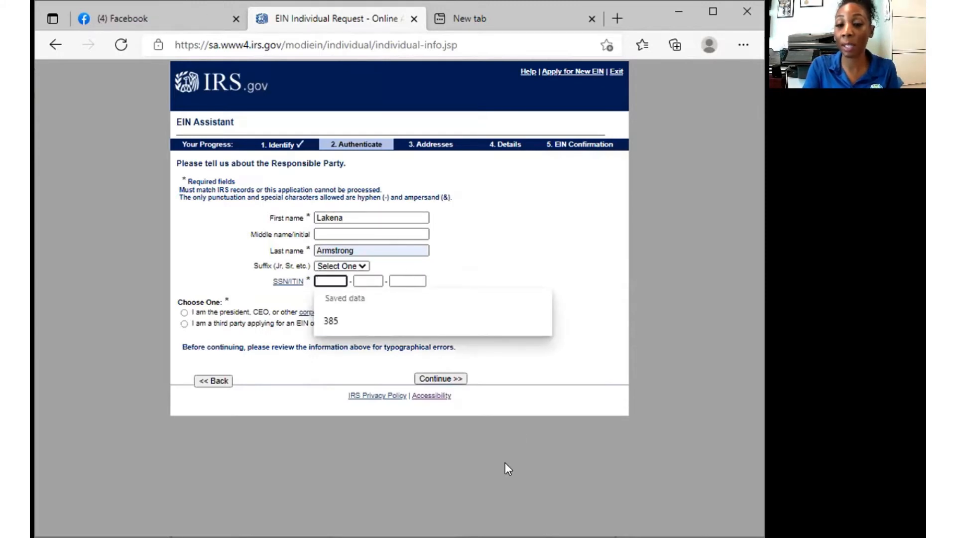
click(438, 259)
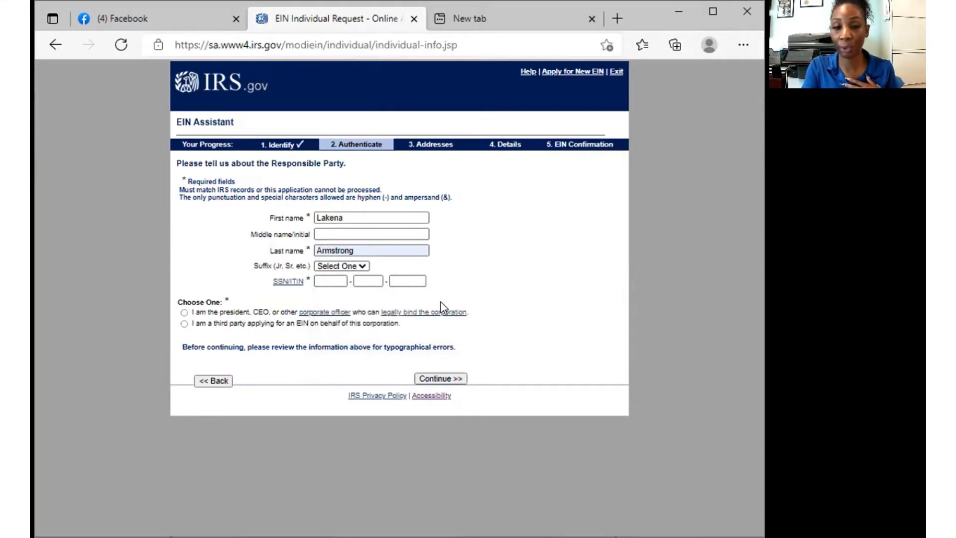
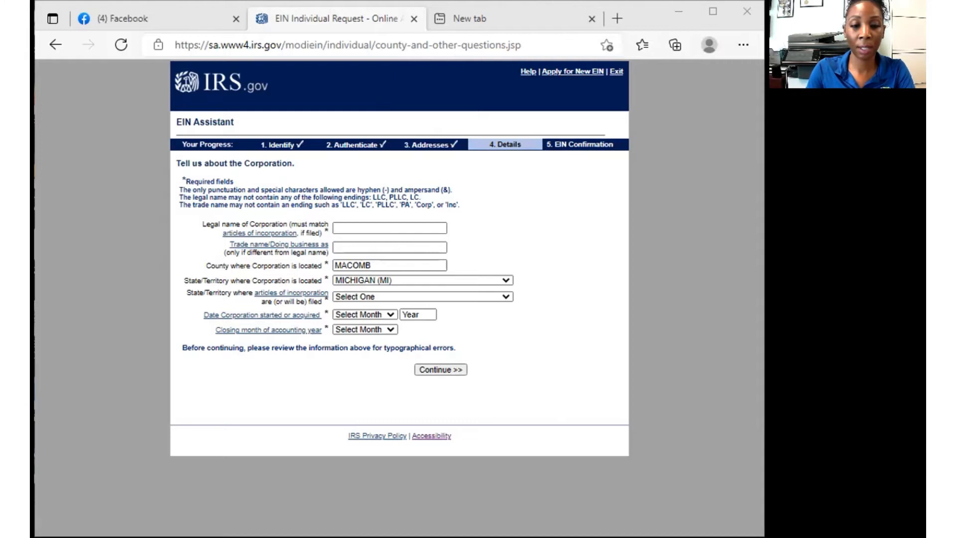
- Paste J&L MATT INVESTMENTS into the corporation's Legal name field
click(344, 206)
right_click(345, 228)
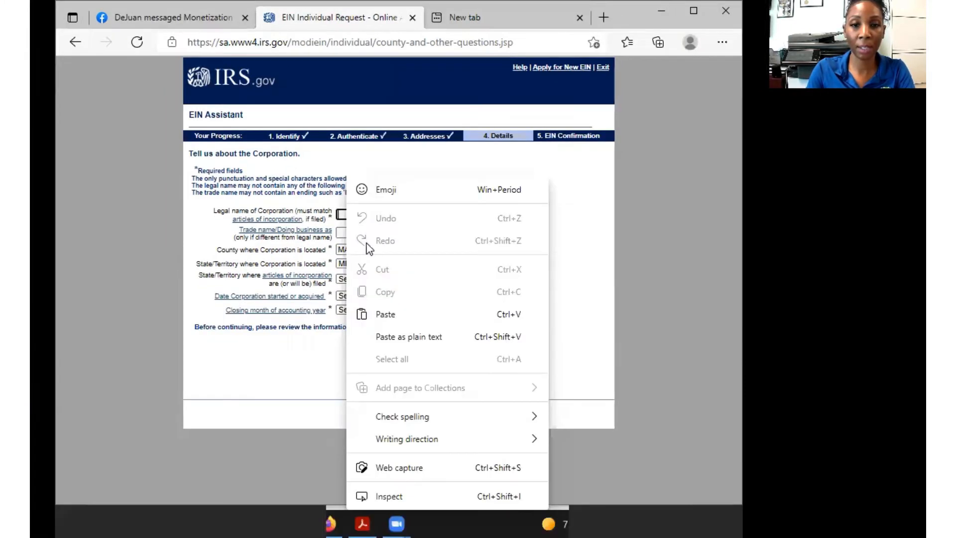
click(378, 312)
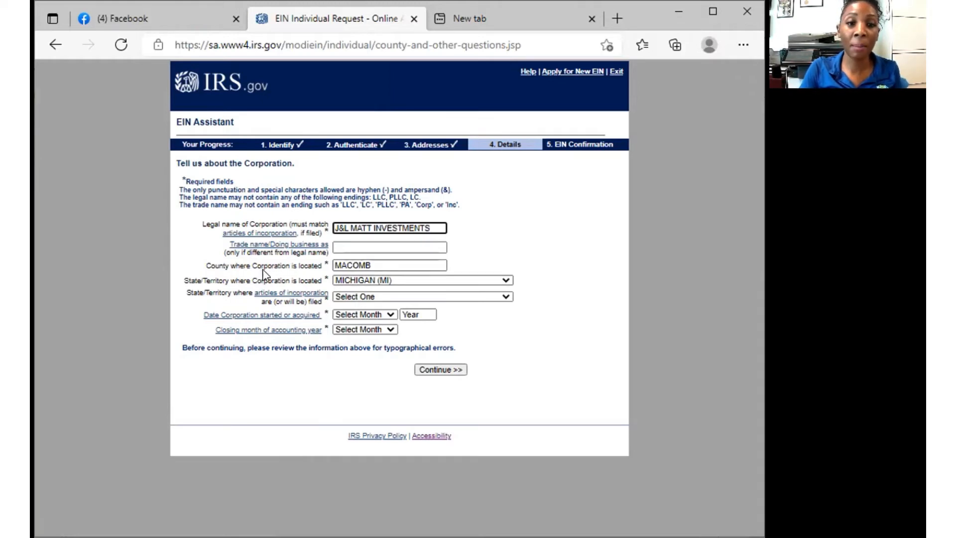
- Replace the county entry, first with wayne, then correct it to macomb
drag(371, 264, 313, 271)
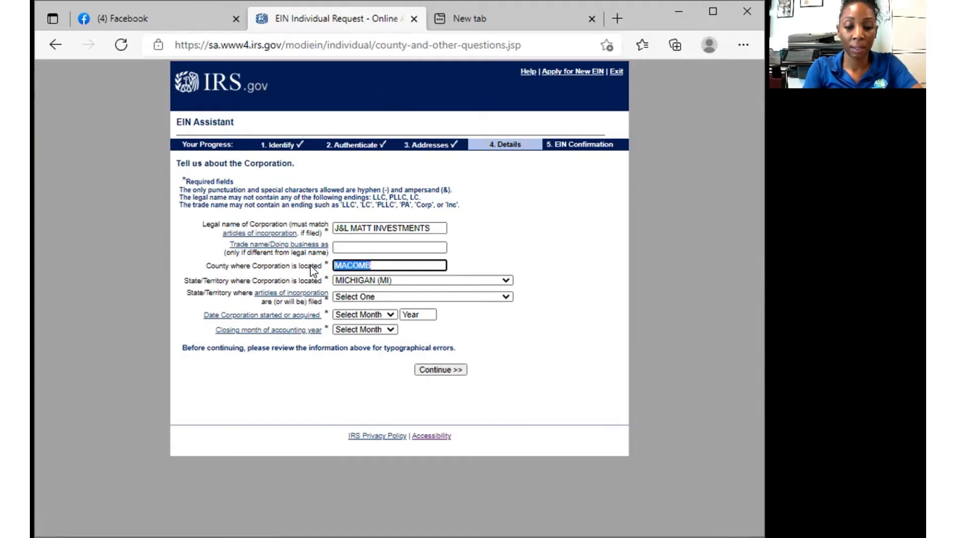
text(wayne)
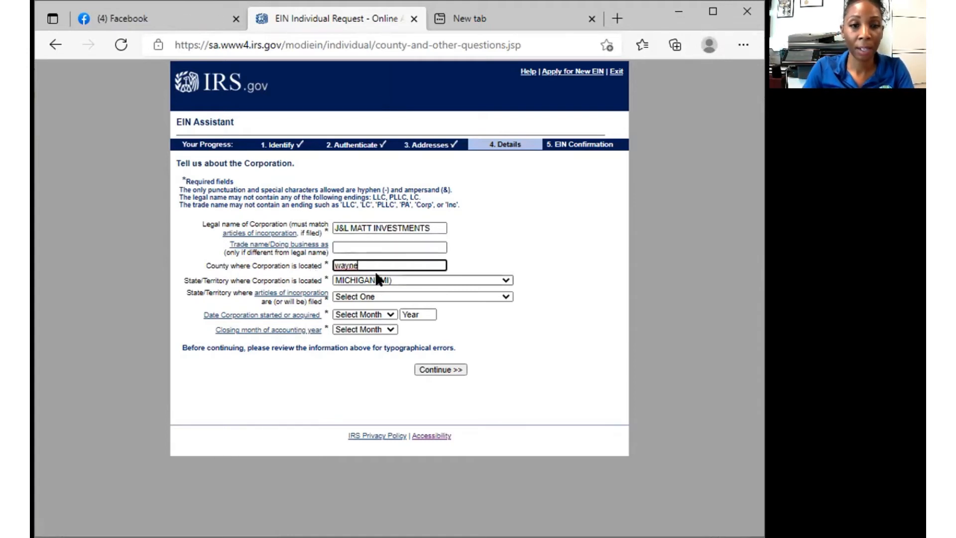
drag(378, 265, 312, 266)
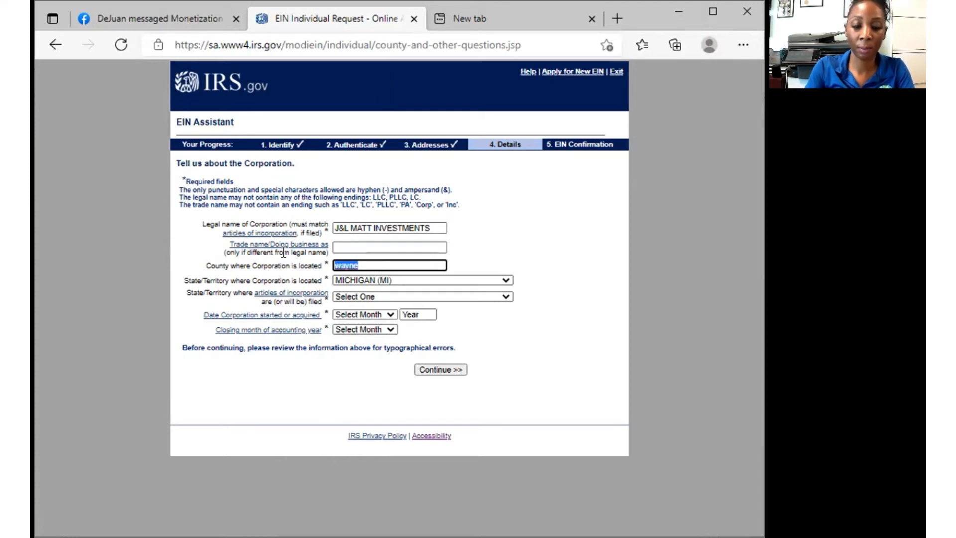
text(macom)
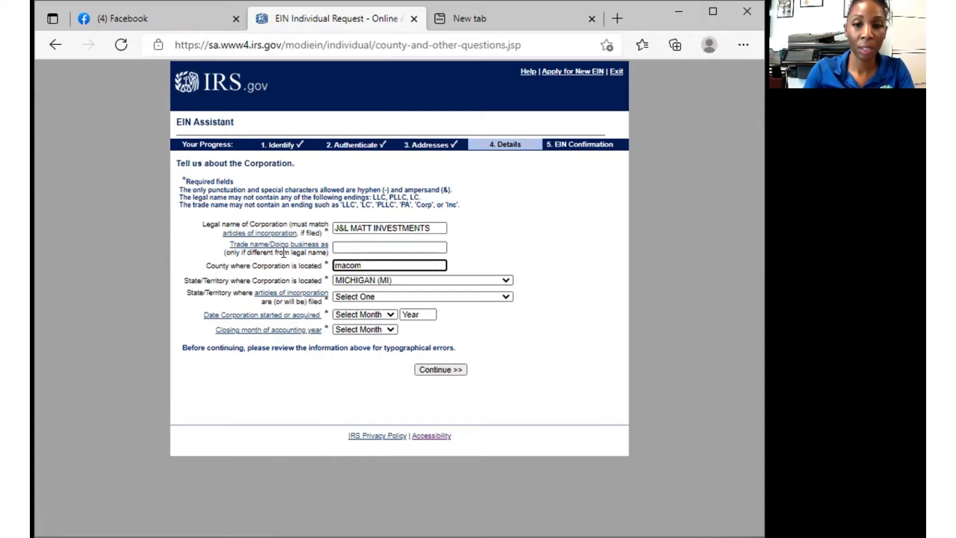
text(b)
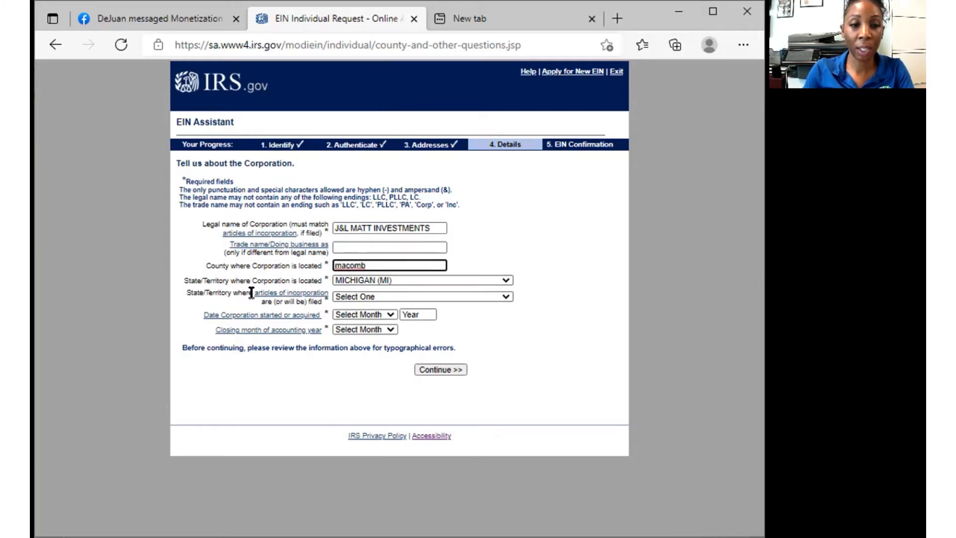
- Choose MICHIGAN (MI) as the state where the articles were filed
click(364, 297)
scroll(412, 389, down, 3)
scroll(412, 389, down, 1)
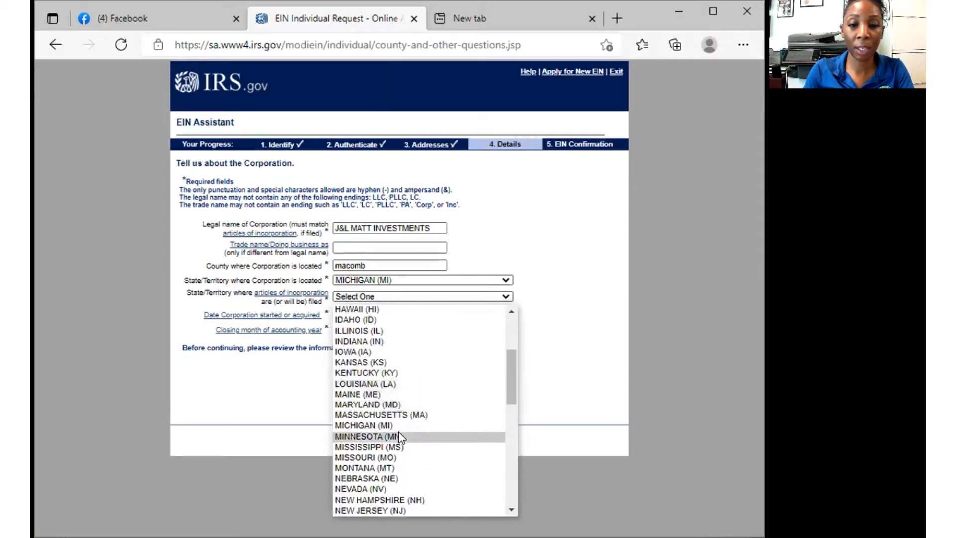
click(400, 424)
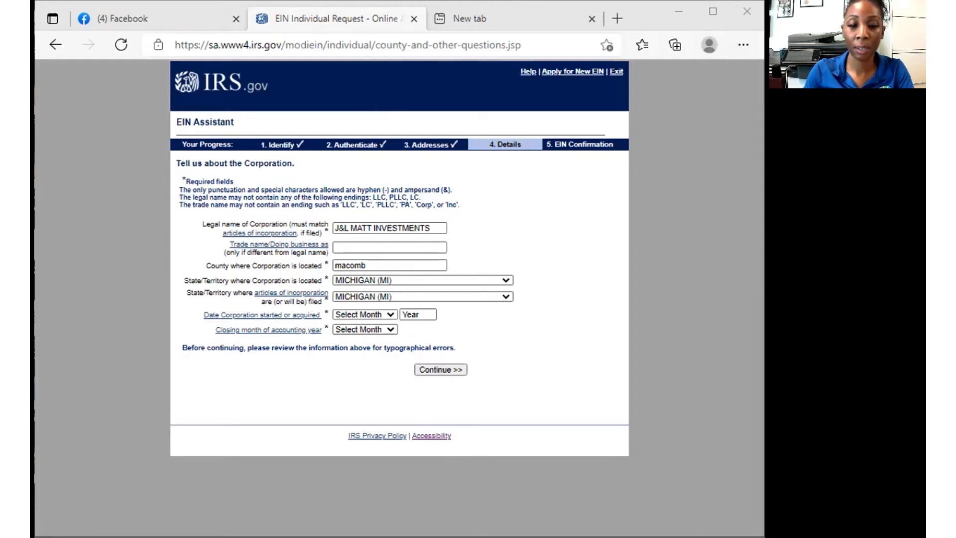
- Set the start date to AUGUST 2020 and the closing month to DECEMBER, then submit
click(363, 314)
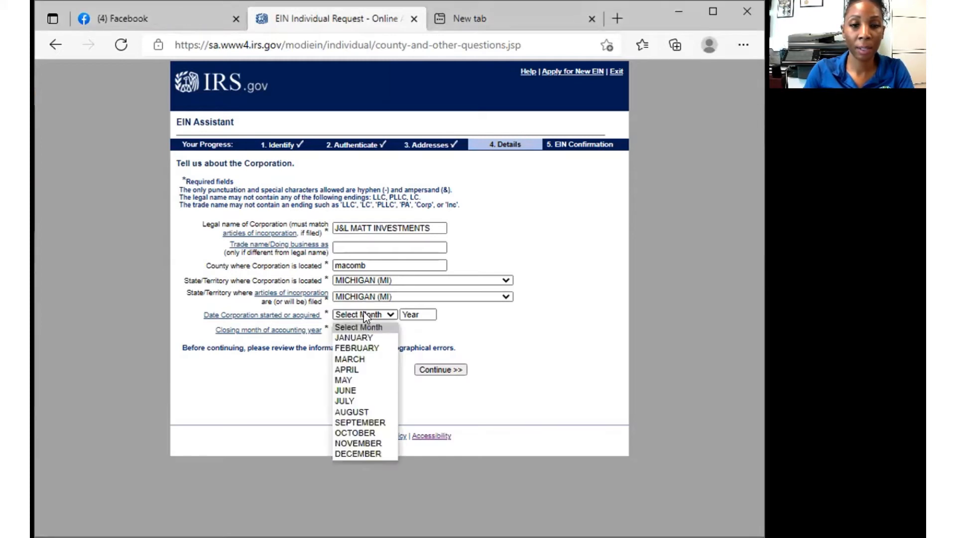
click(352, 412)
click(419, 316)
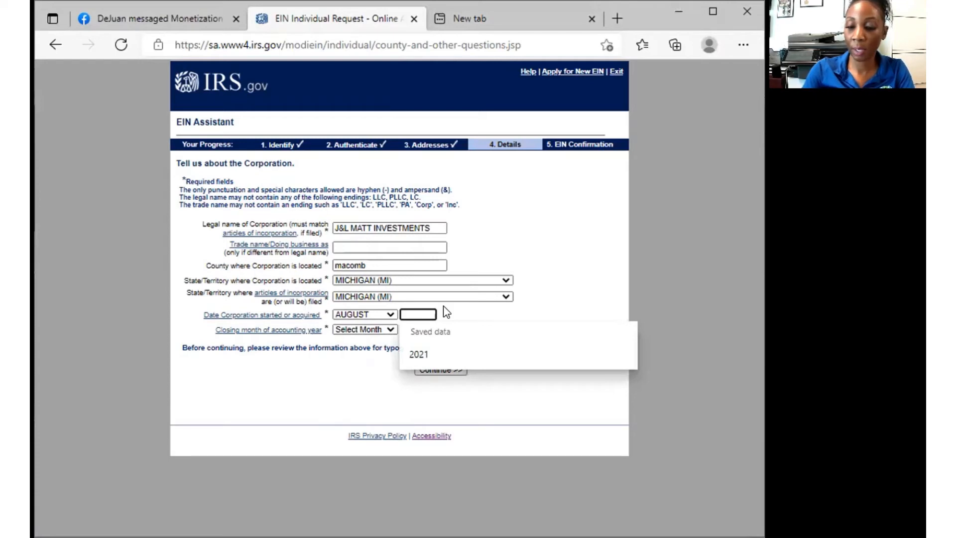
text(2020)
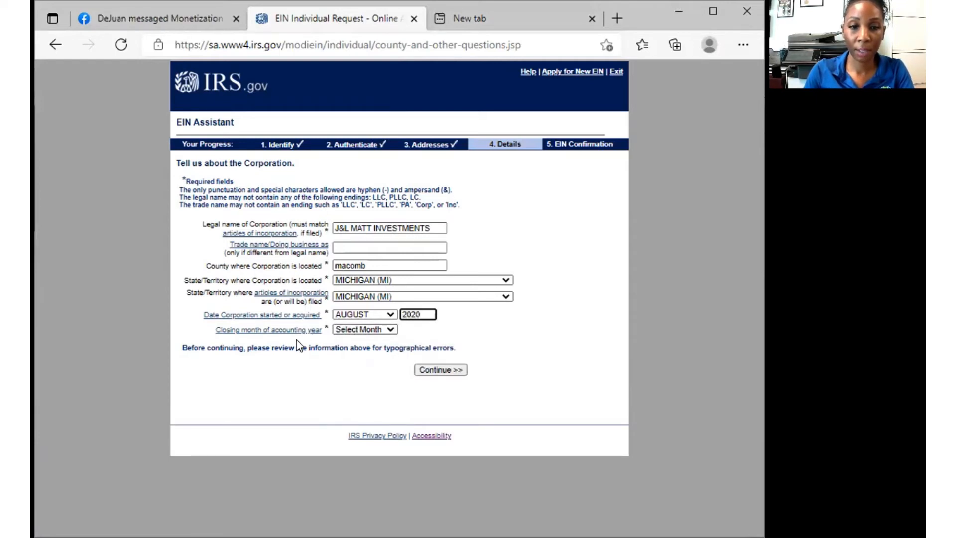
click(376, 330)
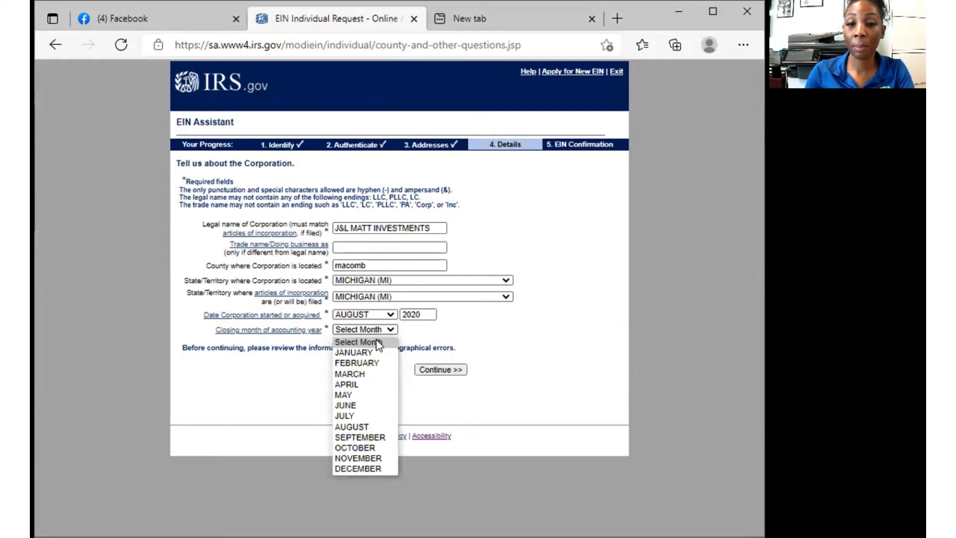
click(370, 469)
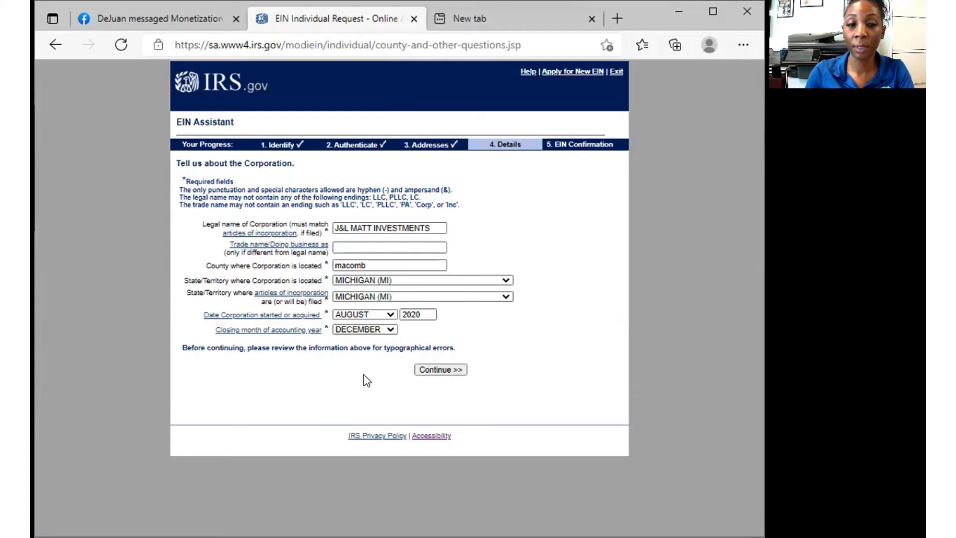
click(430, 373)
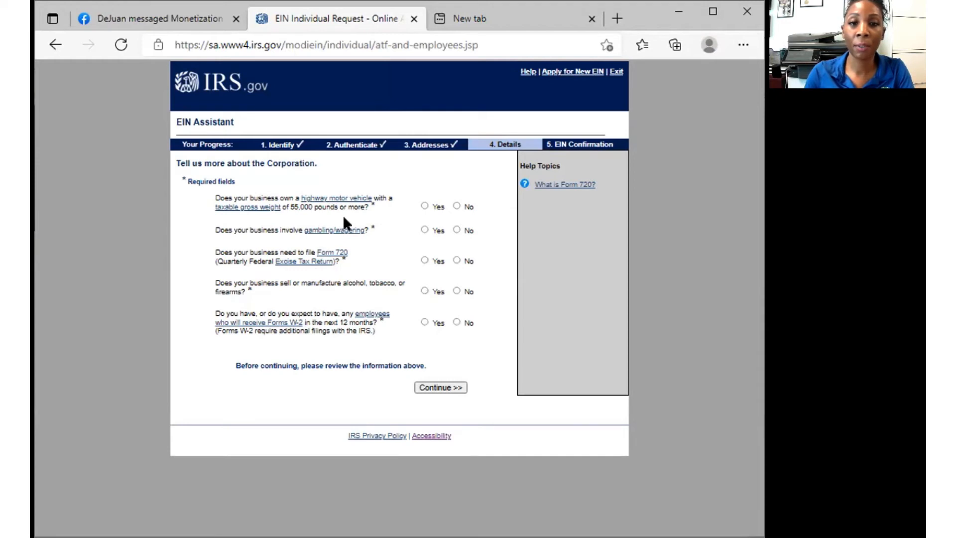
- Answer No to the heavy vehicle, gambling, Form 720, alcohol and W-2 employee questions, then continue
click(455, 206)
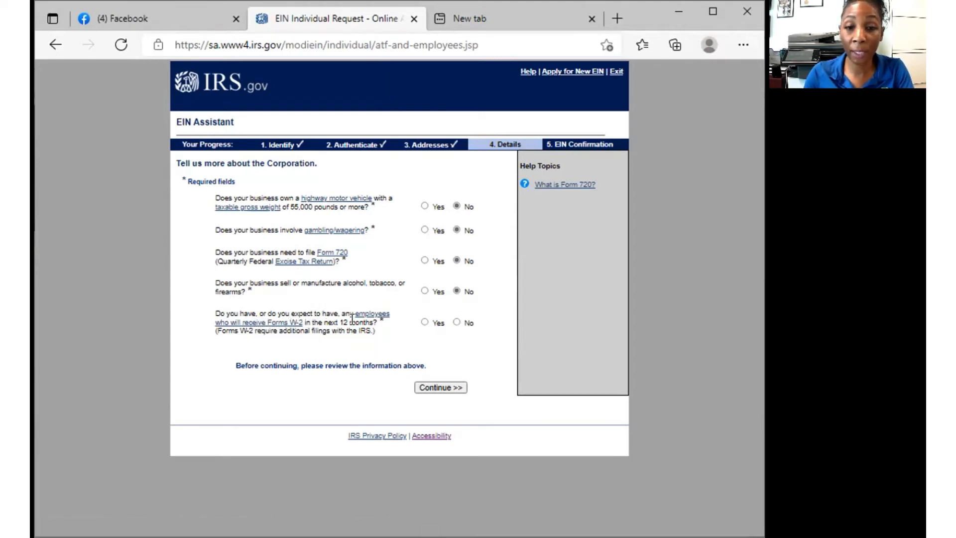
click(457, 322)
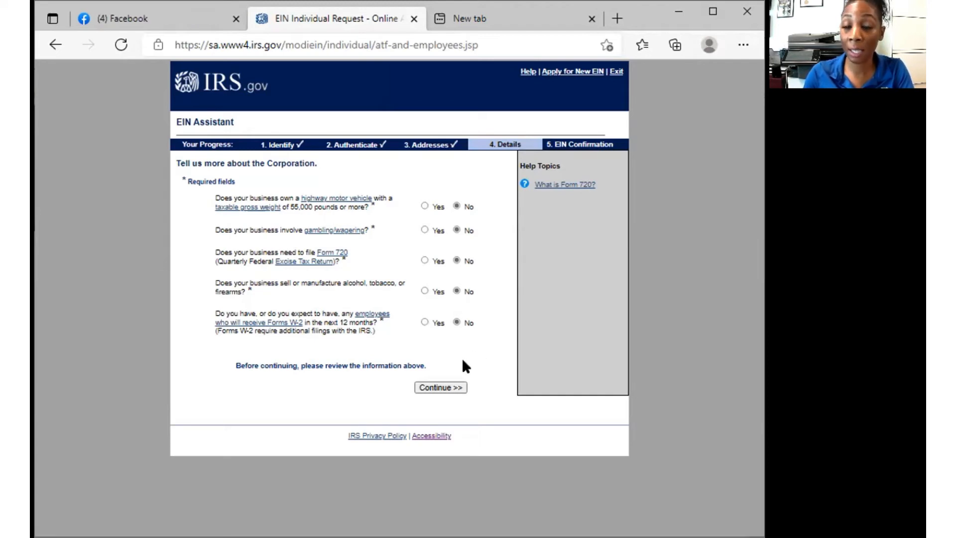
click(440, 387)
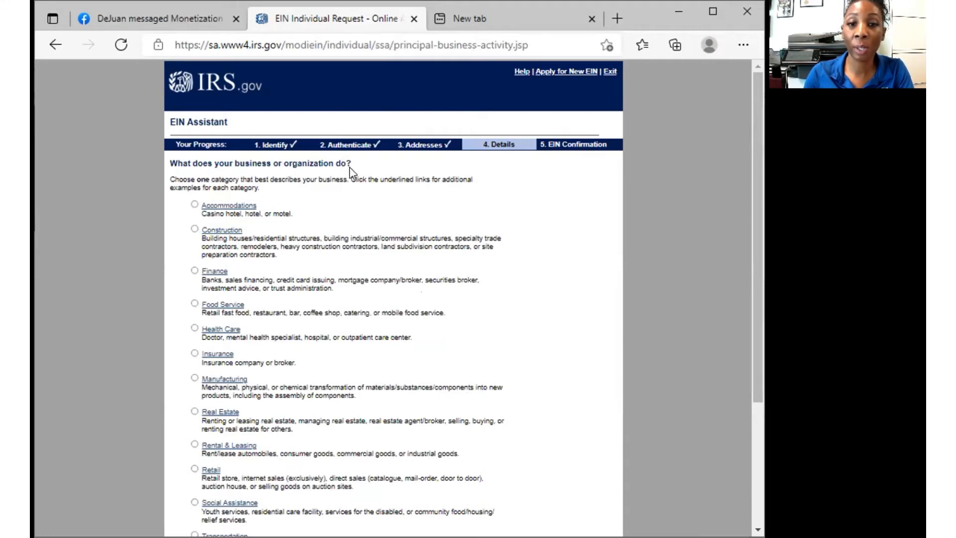
- Pick Real Estate as the business activity category and submit it
scroll(294, 226, down, 1)
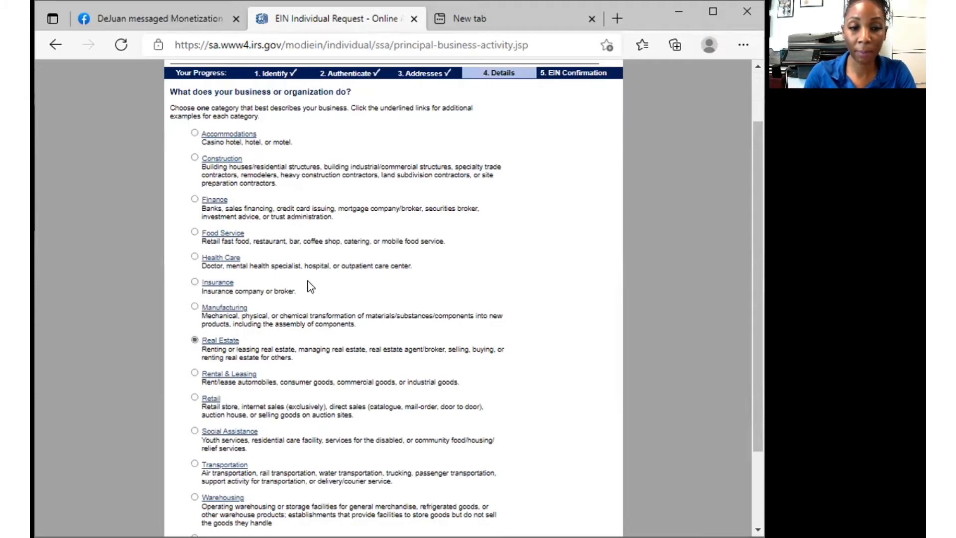
scroll(309, 285, down, 2)
scroll(297, 421, down, 1)
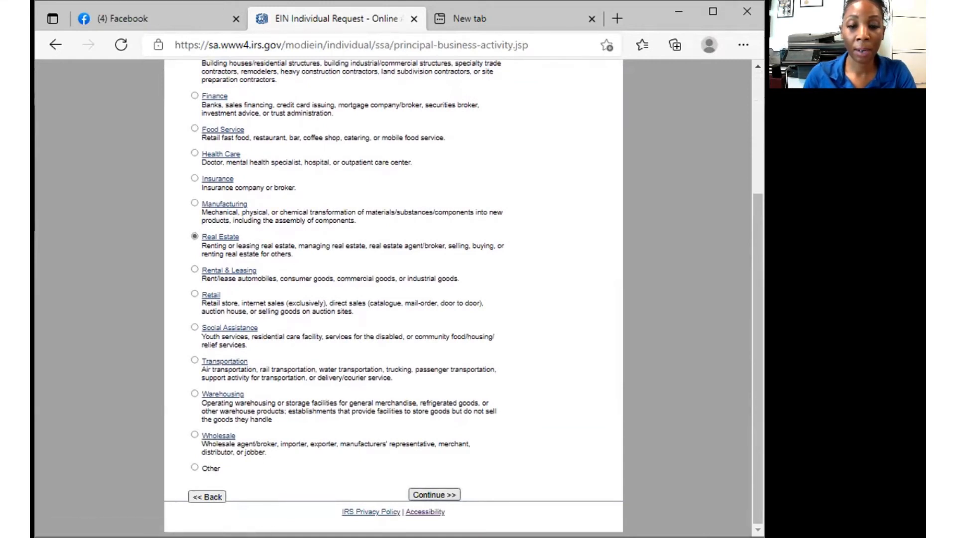
click(434, 495)
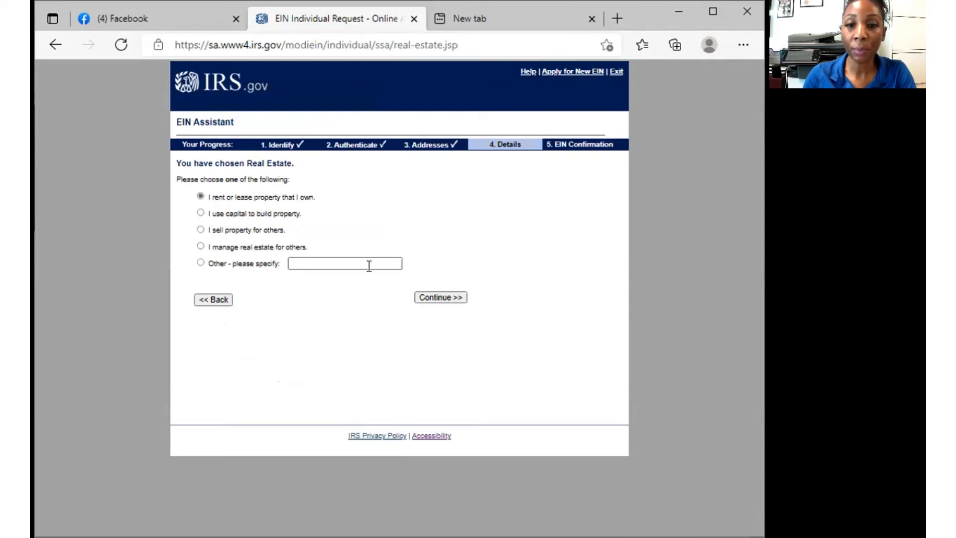
- Specify renting residential real estate the business owns, and choose to receive the confirmation letter online
click(441, 298)
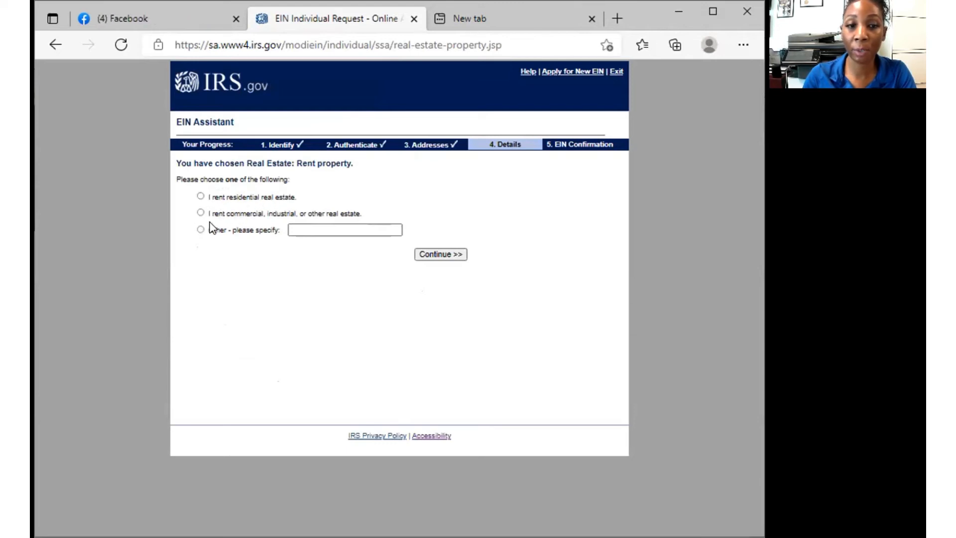
click(200, 196)
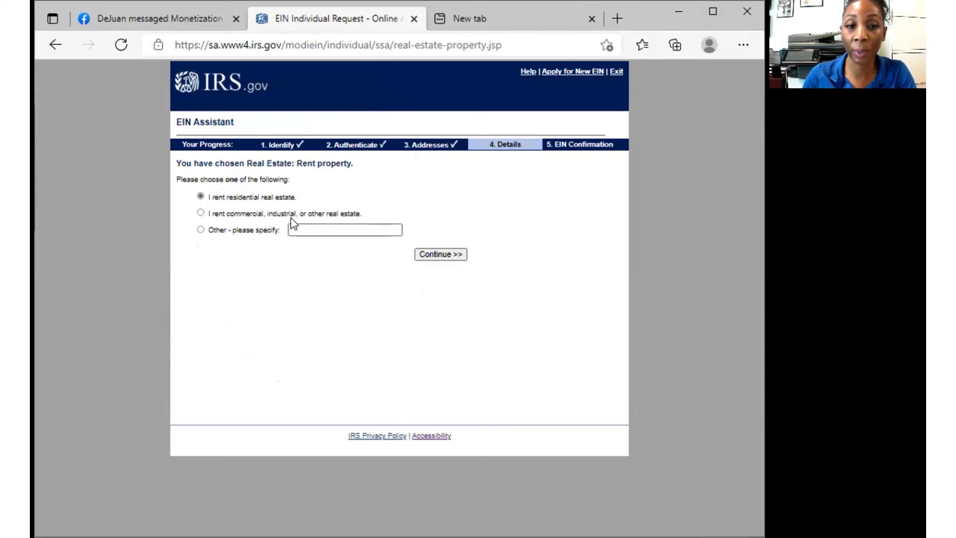
click(441, 255)
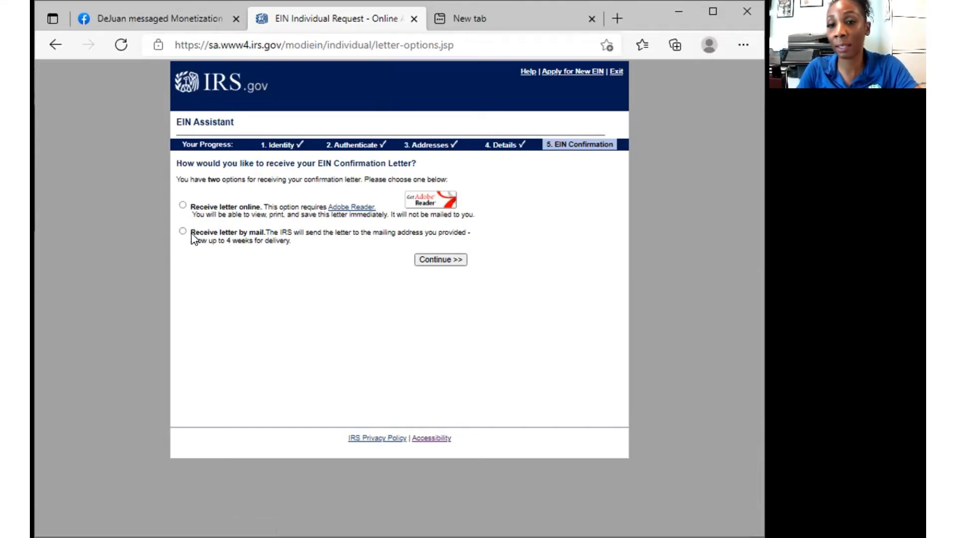
click(183, 205)
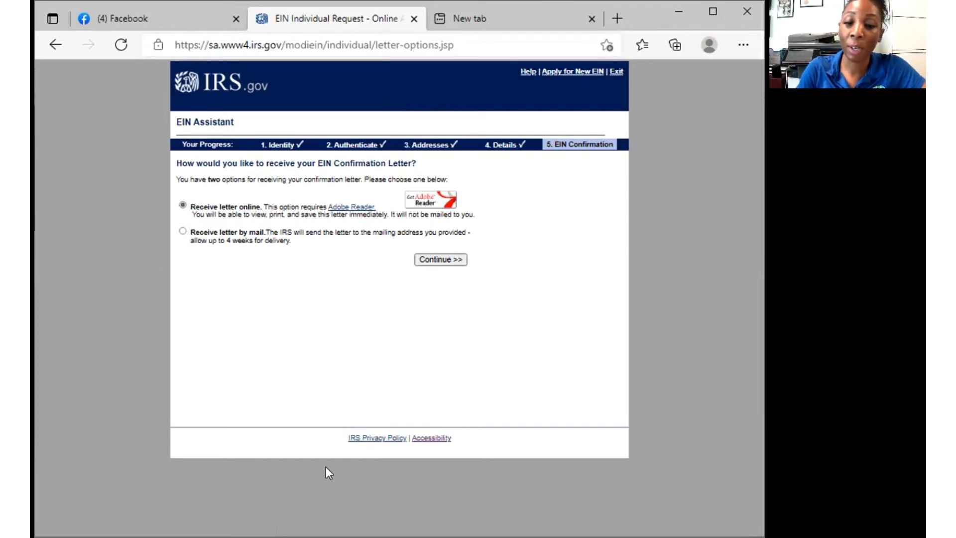